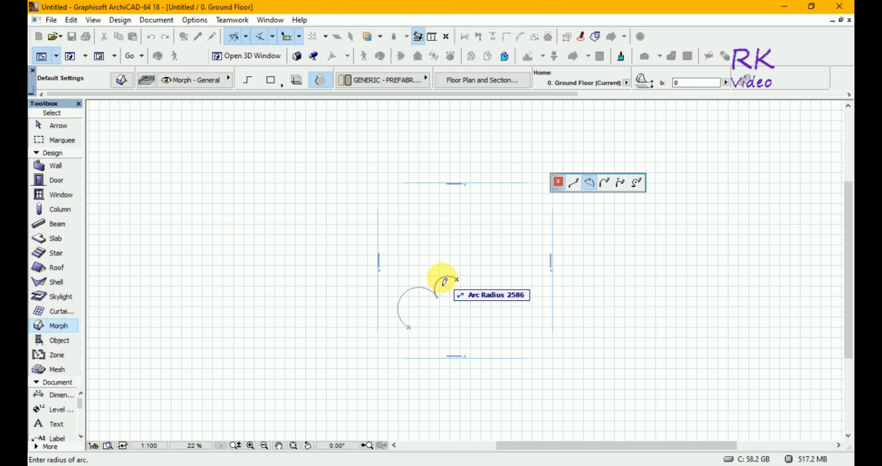
Complete the morph profile with an arc of about 2586 radius and a closing arc of about 7090 radius back to the start point.
{"action": "left_click", "coordinate": [445, 281]}
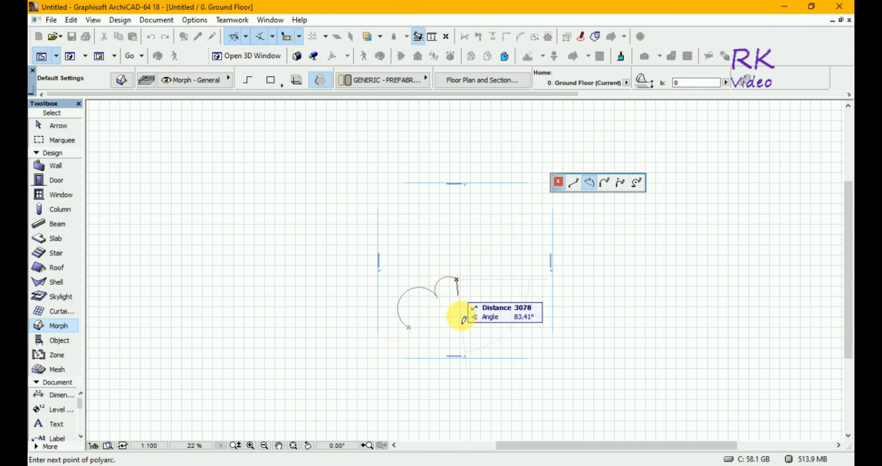
{"action": "left_click", "coordinate": [409, 328]}
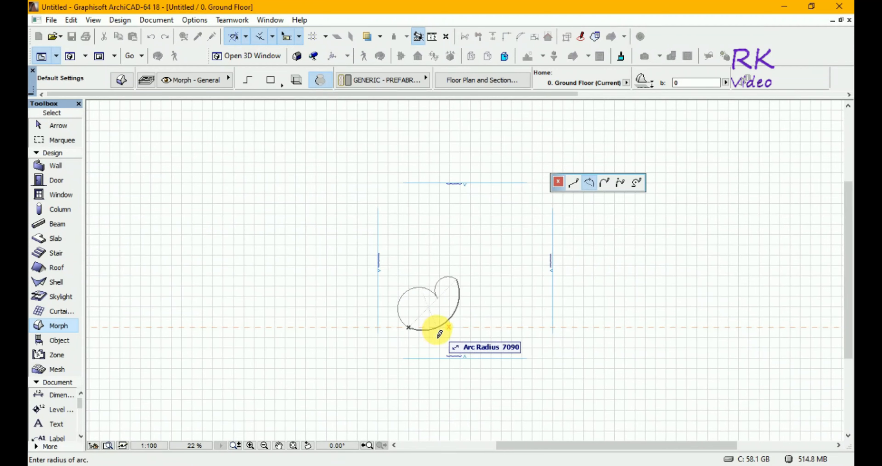
{"action": "left_click", "coordinate": [437, 332]}
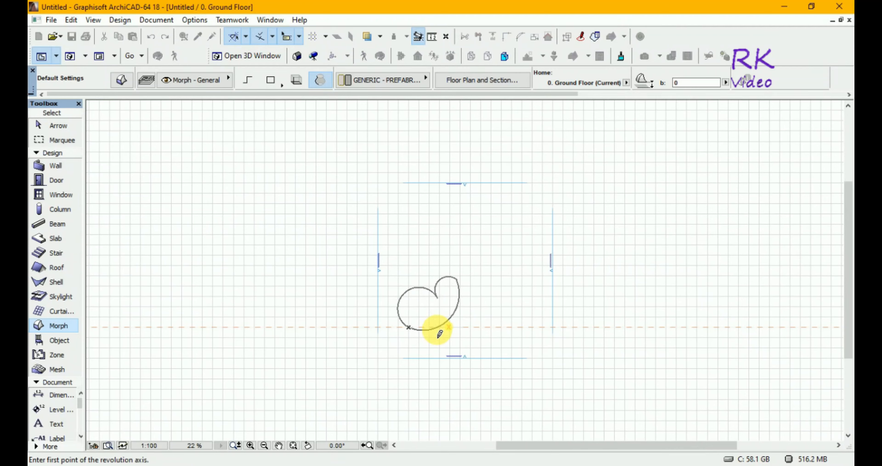
Revolve the closed profile 360° about a vertical axis through its start point.
{"action": "left_click", "coordinate": [409, 328]}
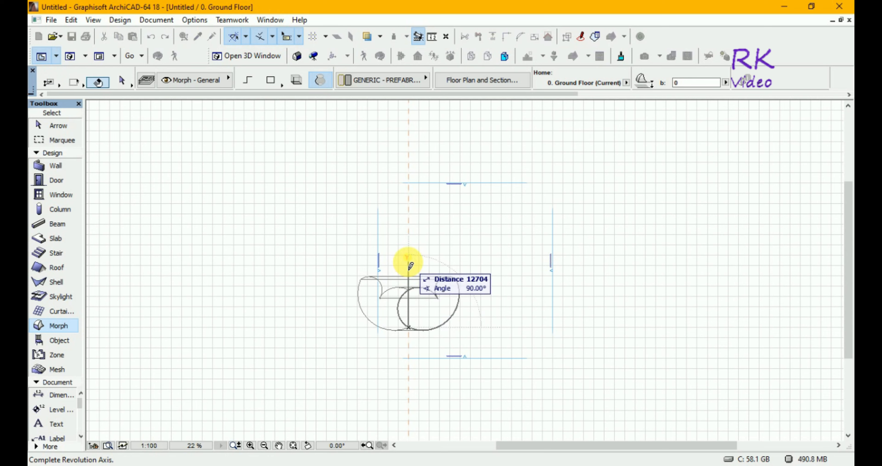
{"action": "left_click", "coordinate": [409, 262]}
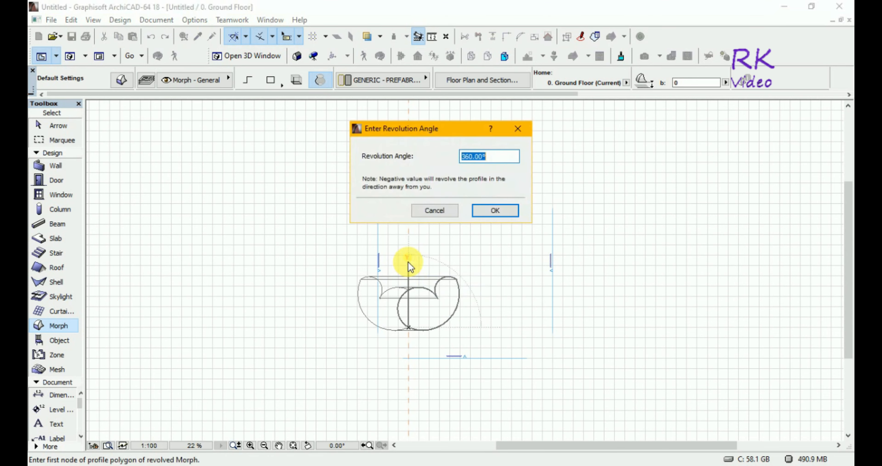
{"action": "left_click", "coordinate": [497, 211]}
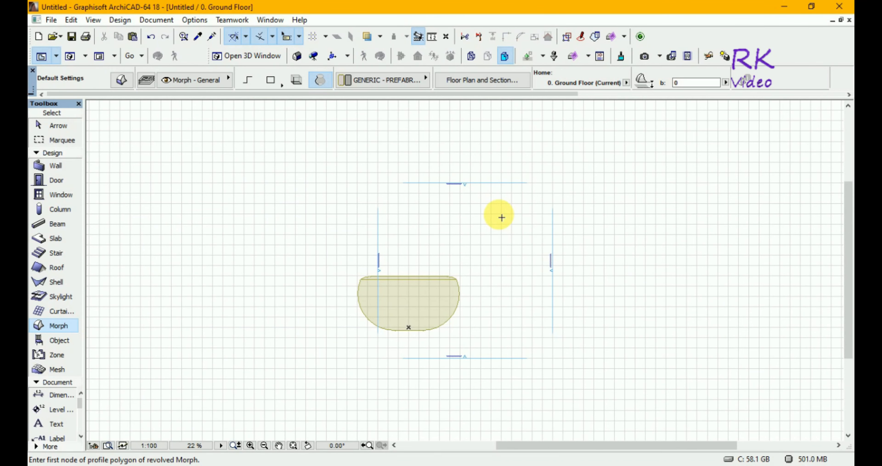
Examine the revolved morph in 3D from the side and from above its open hollow.
{"action": "key", "text": "F3"}
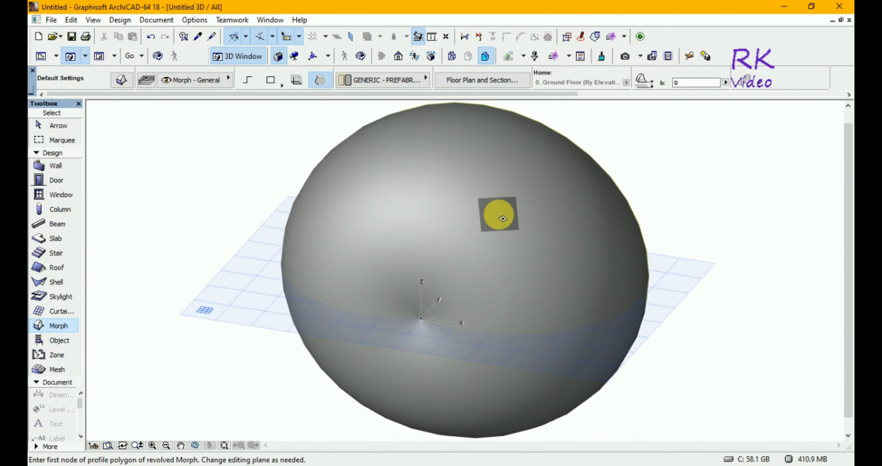
{"action": "key", "text": "o"}
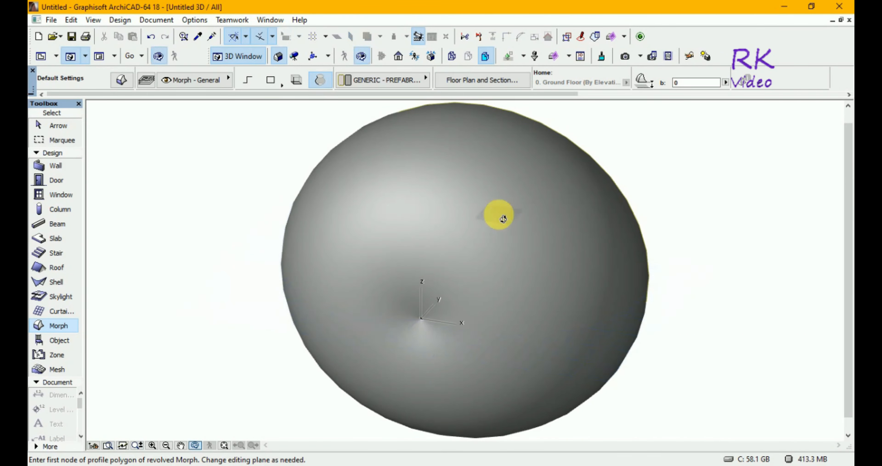
{"action": "left_click_drag", "start_coordinate": [503, 218], "coordinate": [331, 223]}
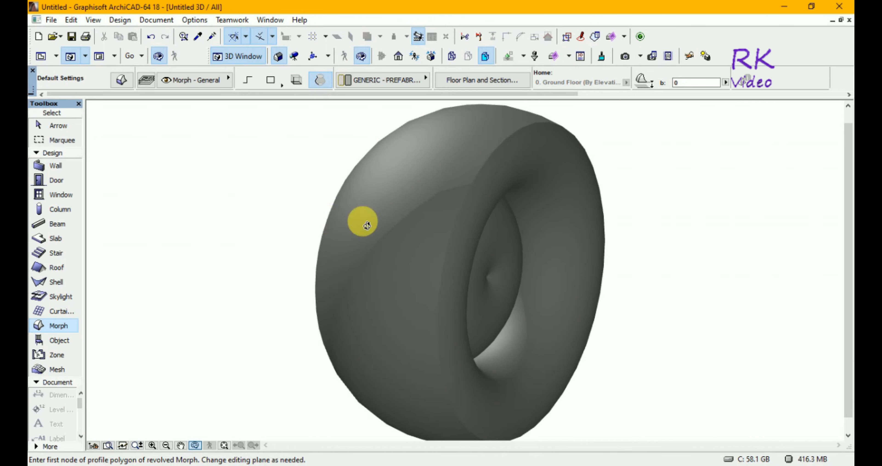
{"action": "left_click_drag", "start_coordinate": [662, 339], "coordinate": [444, 182]}
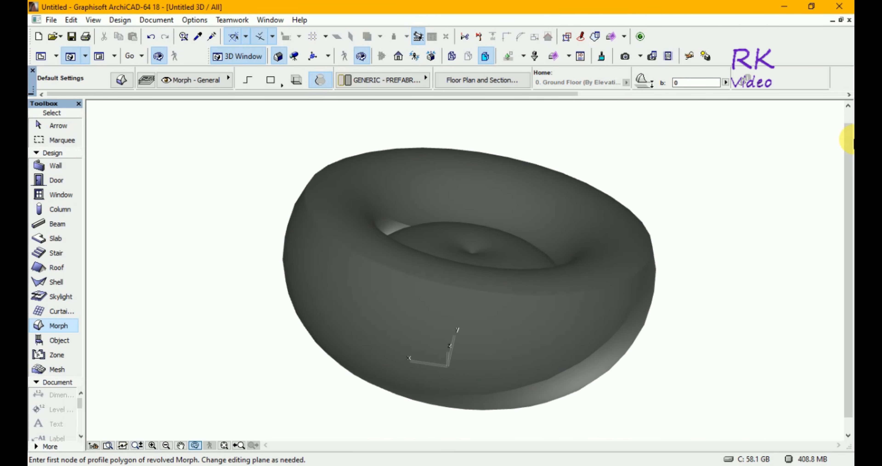
{"action": "key", "text": "super"}
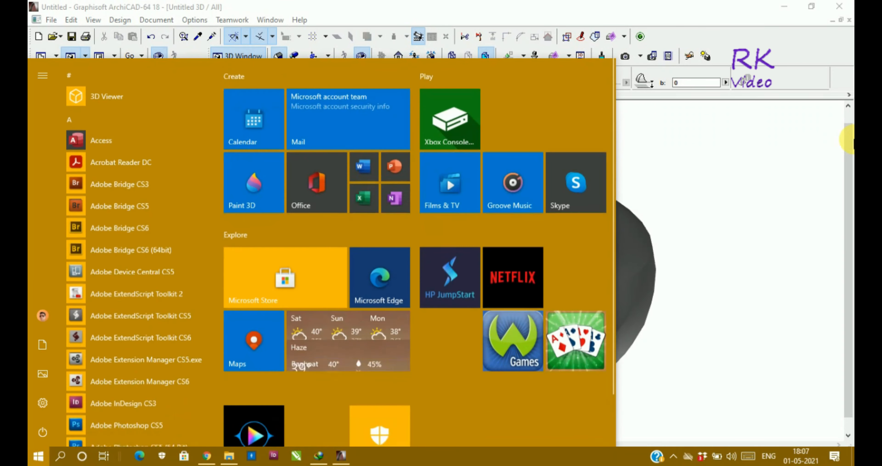
{"action": "key", "text": "super"}
{"action": "key", "text": "super"}
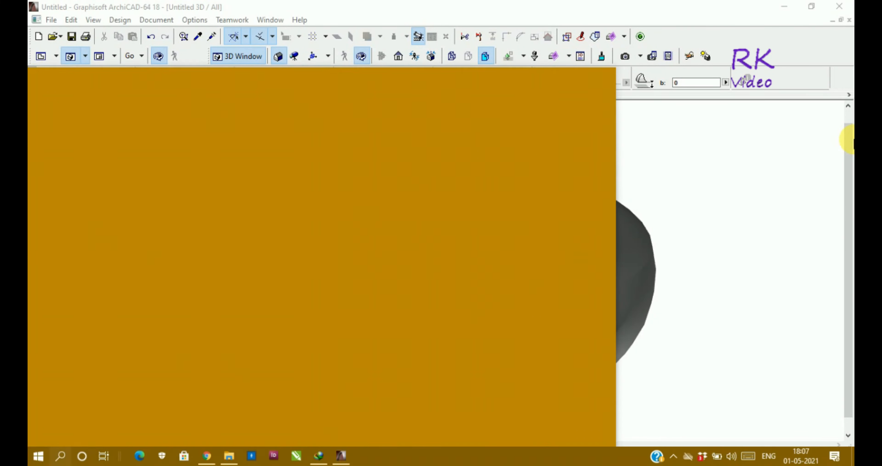
{"action": "key", "text": "super"}
{"action": "key", "text": "super"}
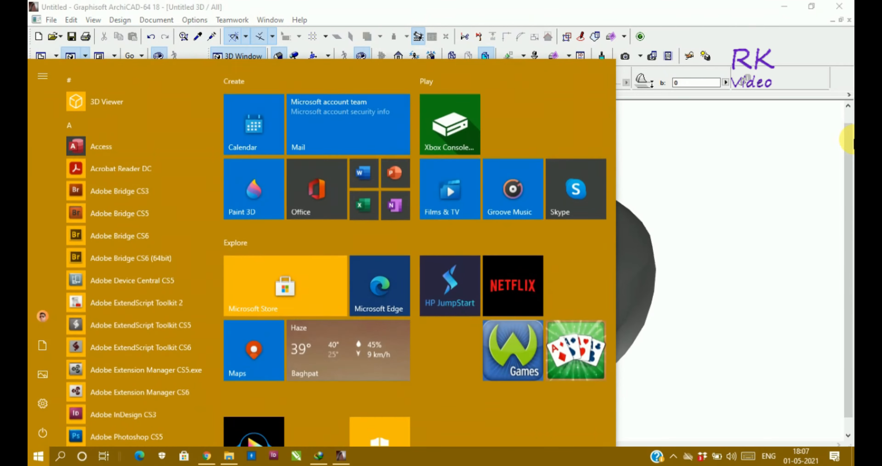
{"action": "key", "text": "super"}
{"action": "key", "text": "super"}
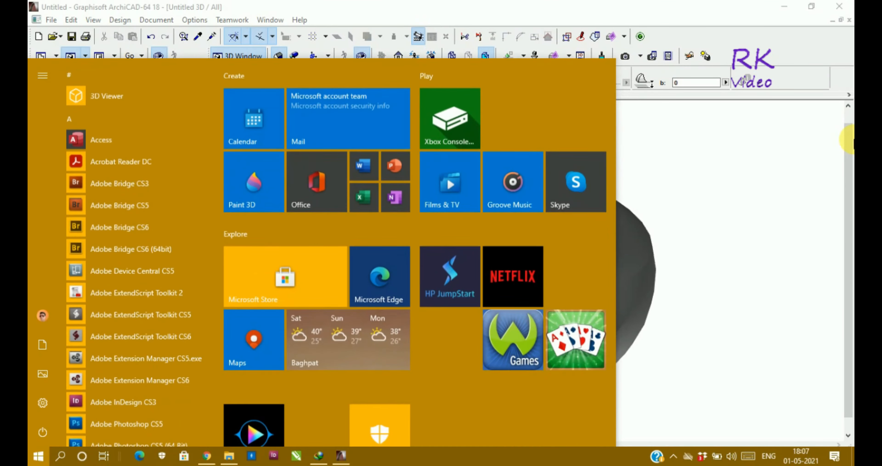
{"action": "key", "text": "super"}
{"action": "key", "text": "super"}
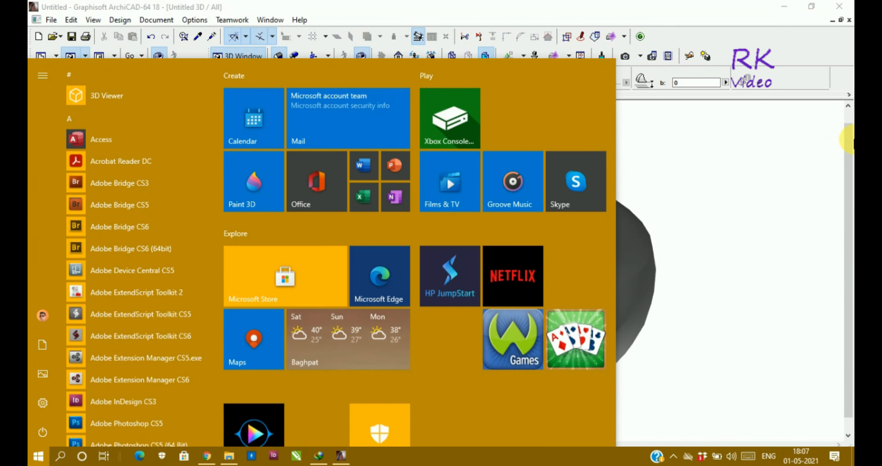
{"action": "key", "text": "super"}
{"action": "key", "text": "super"}
{"action": "key", "text": "super"}
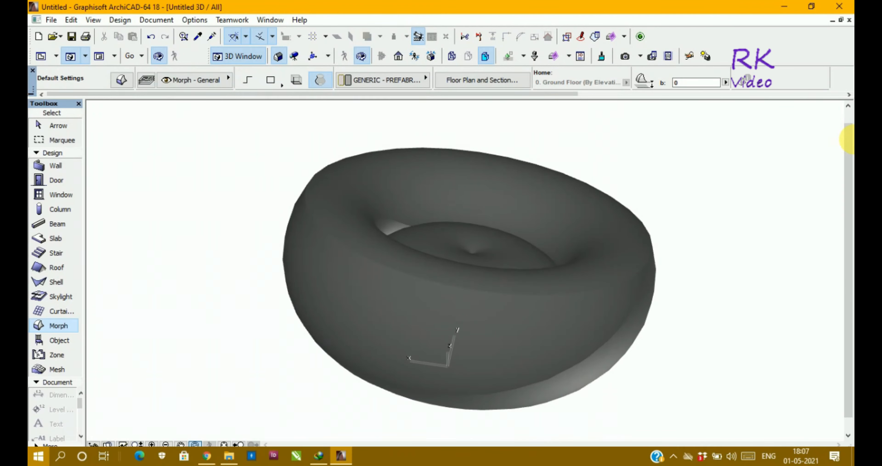
{"action": "key", "text": "super"}
{"action": "key", "text": "super"}
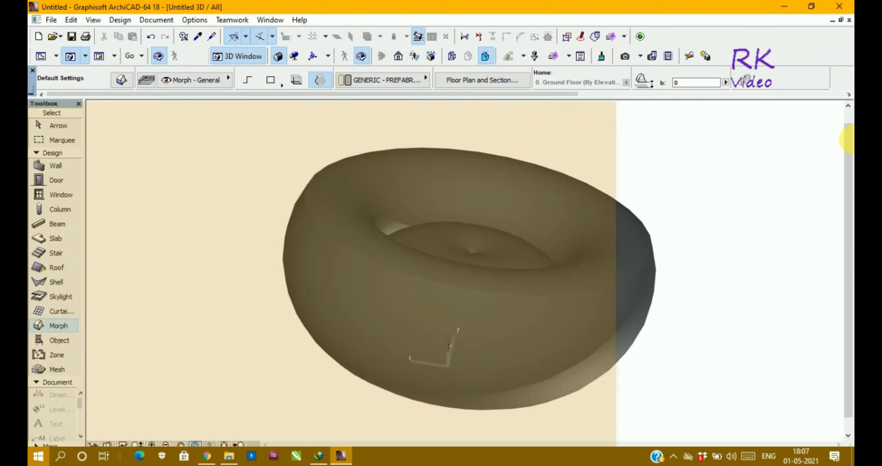
{"action": "key", "text": "super"}
{"action": "key", "text": "super"}
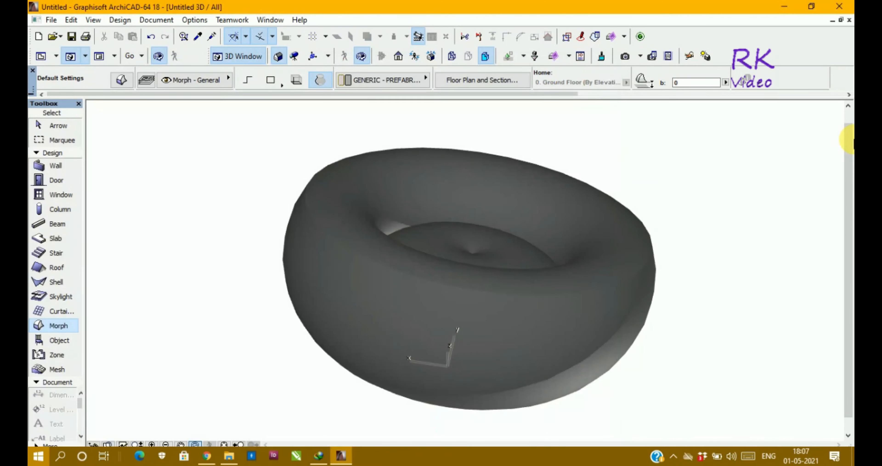
{"action": "key", "text": "super"}
{"action": "key", "text": "super"}
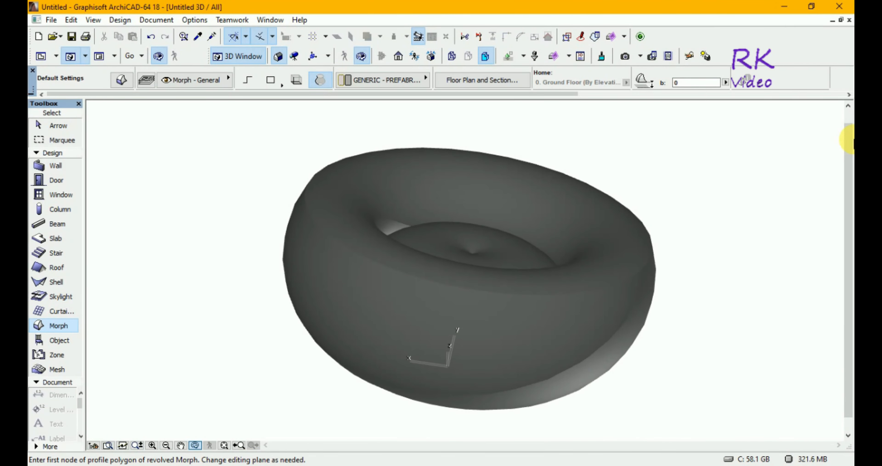
{"action": "key", "text": "super"}
{"action": "key", "text": "super"}
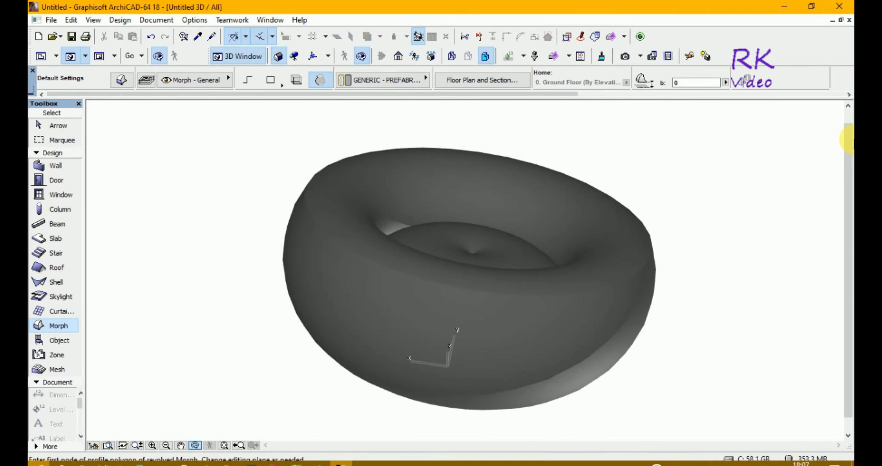
{"action": "key", "text": "super"}
{"action": "key", "text": "super"}
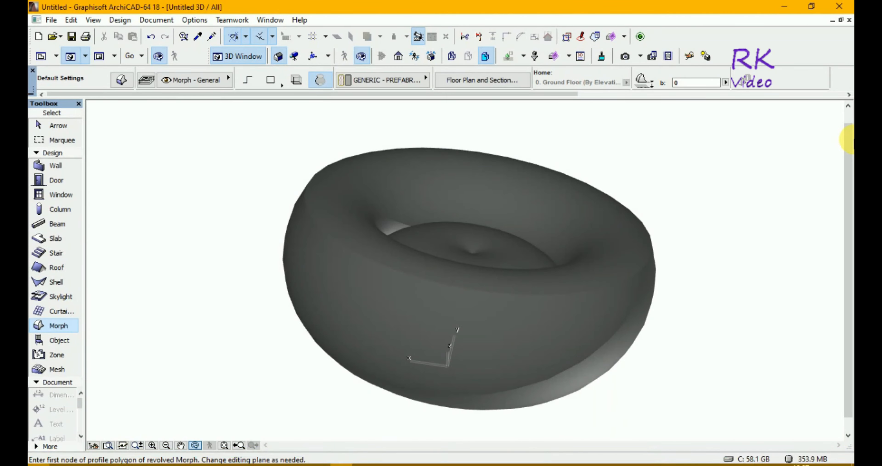
{"action": "key", "text": "super"}
{"action": "key", "text": "super"}
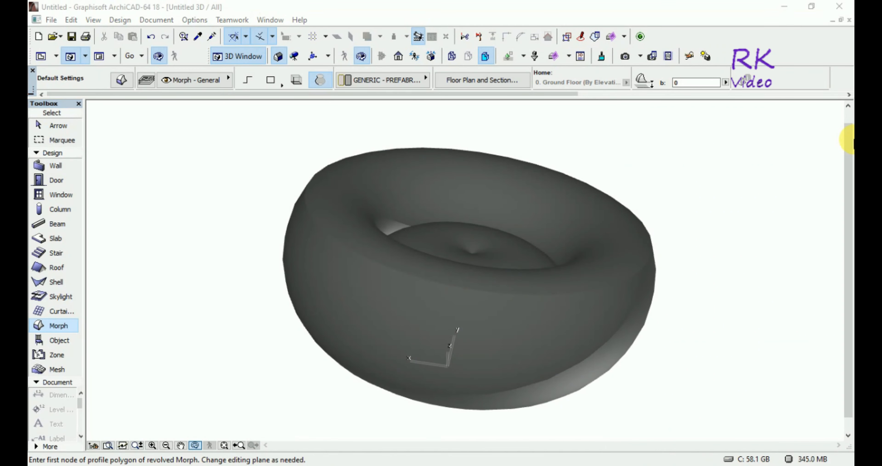
{"action": "key", "text": "super"}
{"action": "key", "text": "super"}
{"action": "key", "text": "super"}
{"action": "key", "text": "super"}
{"action": "key", "text": "super"}
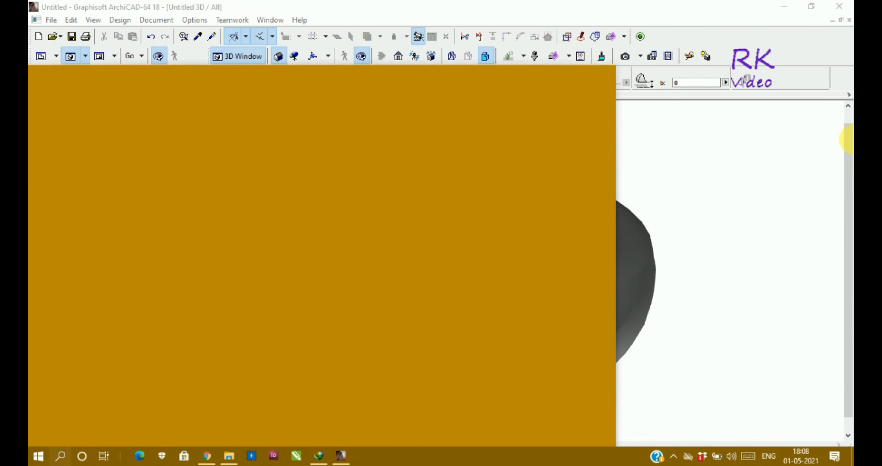
{"action": "key", "text": "super"}
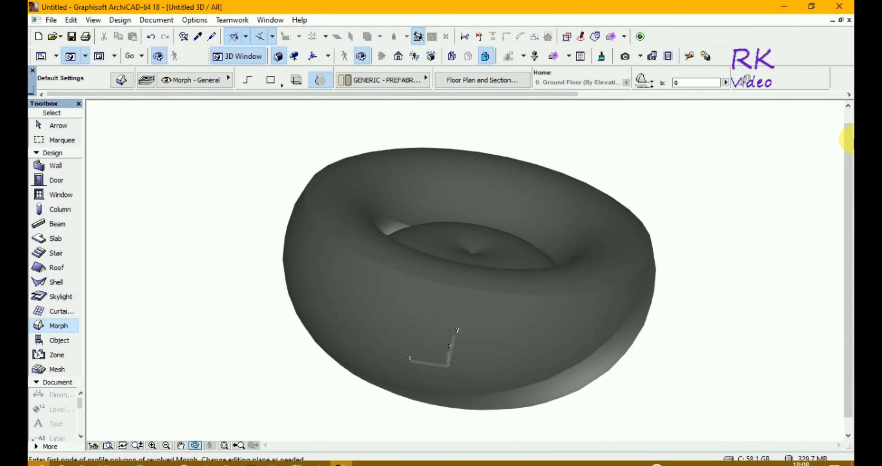
{"action": "key", "text": "super"}
{"action": "key", "text": "super"}
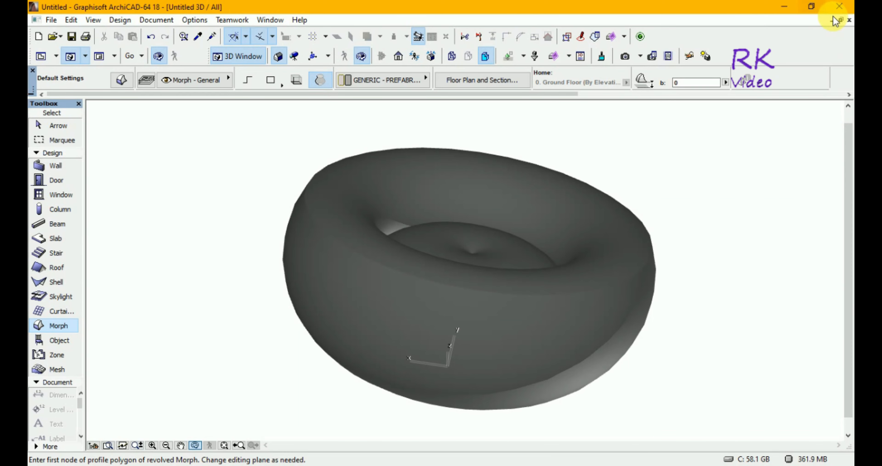
Restore the 3D view to a floating window and close it to return to the ground floor plan.
{"action": "left_click", "coordinate": [841, 20]}
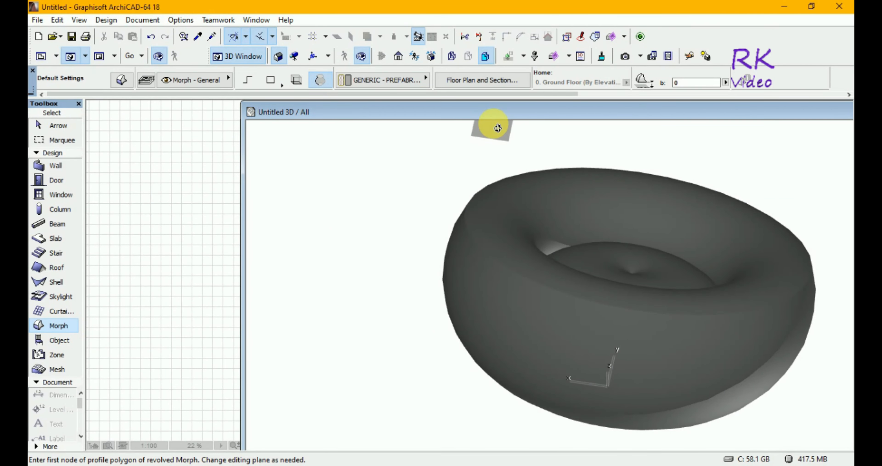
{"action": "left_click_drag", "start_coordinate": [513, 118], "coordinate": [329, 125]}
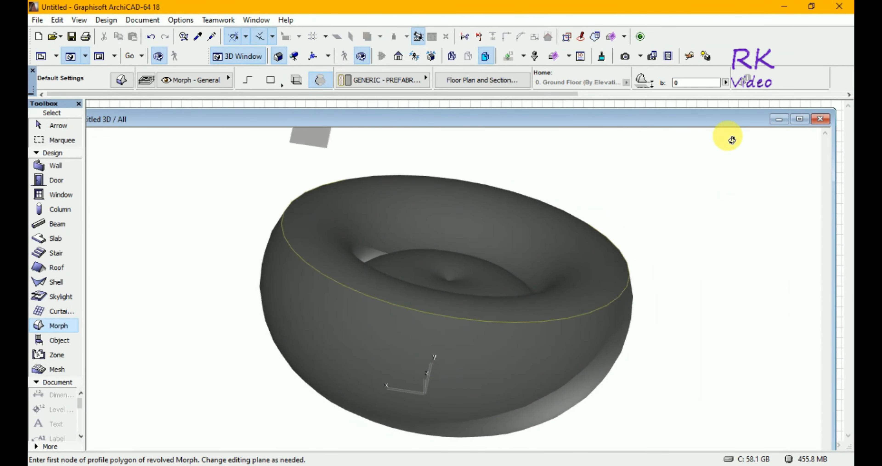
{"action": "left_click", "coordinate": [821, 119]}
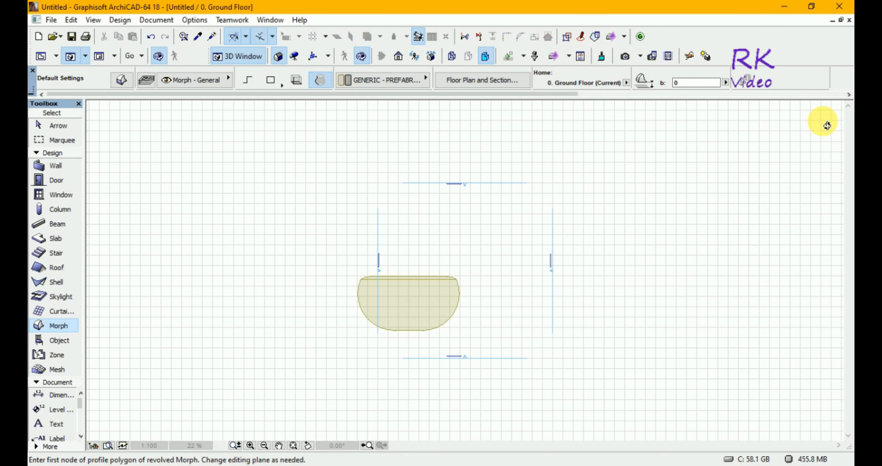
Restore the ground floor plan to a floating window and bring the whole revolved morph into view.
{"action": "left_click", "coordinate": [842, 20]}
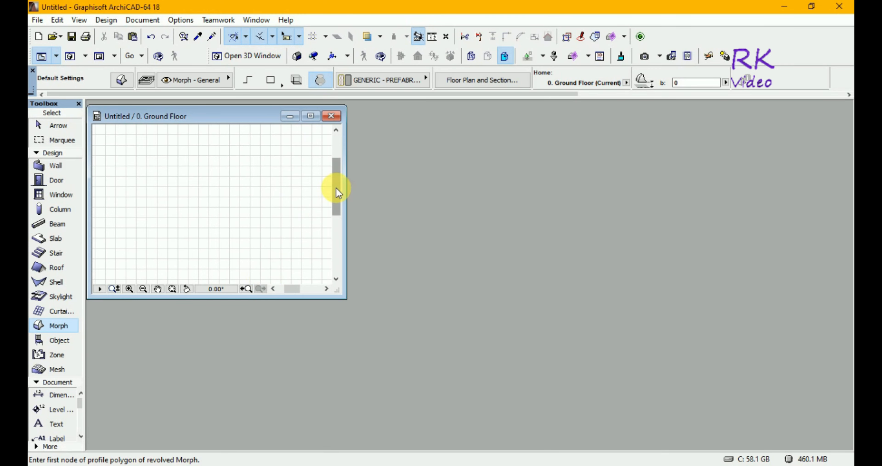
{"action": "left_click_drag", "start_coordinate": [335, 187], "coordinate": [336, 211]}
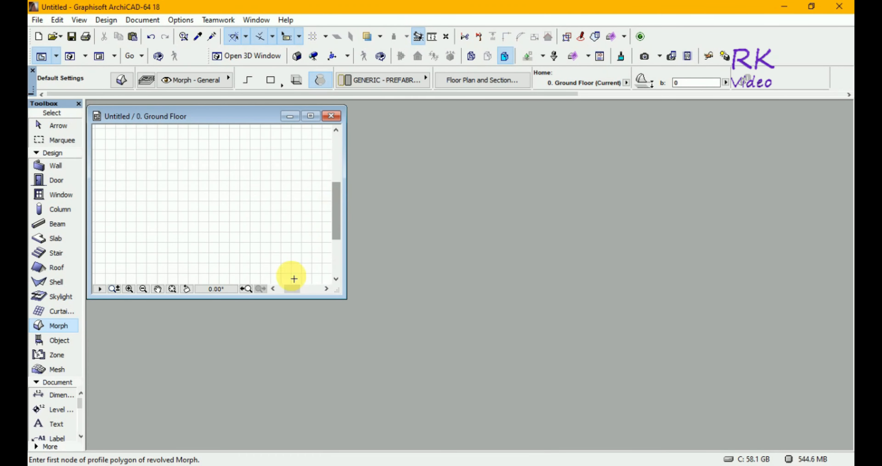
{"action": "left_click_drag", "start_coordinate": [293, 287], "coordinate": [305, 290]}
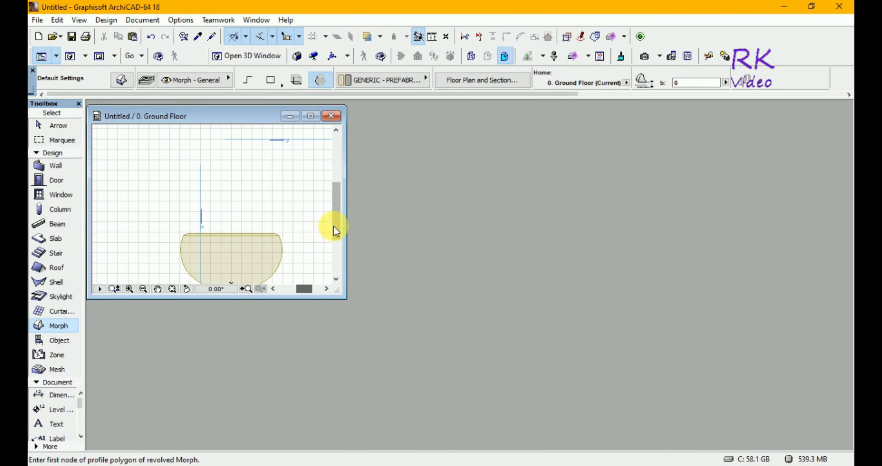
{"action": "left_click_drag", "start_coordinate": [334, 225], "coordinate": [335, 234]}
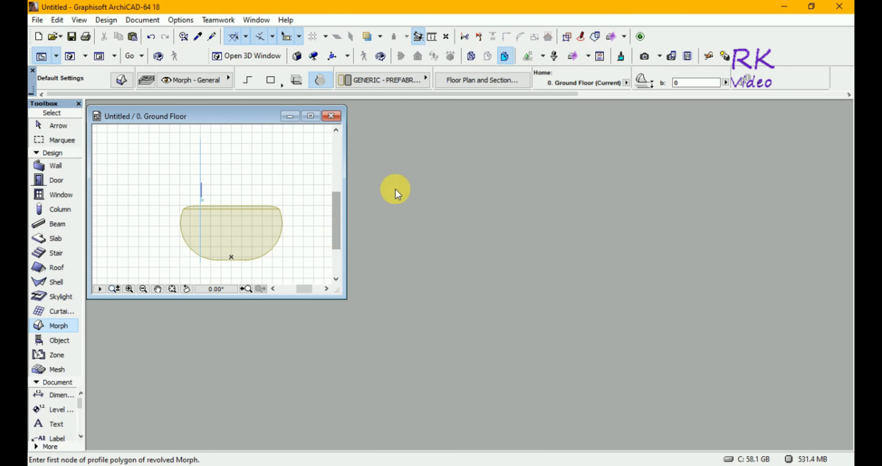
Create a new library object in its own editor window.
{"action": "left_click", "coordinate": [34, 20]}
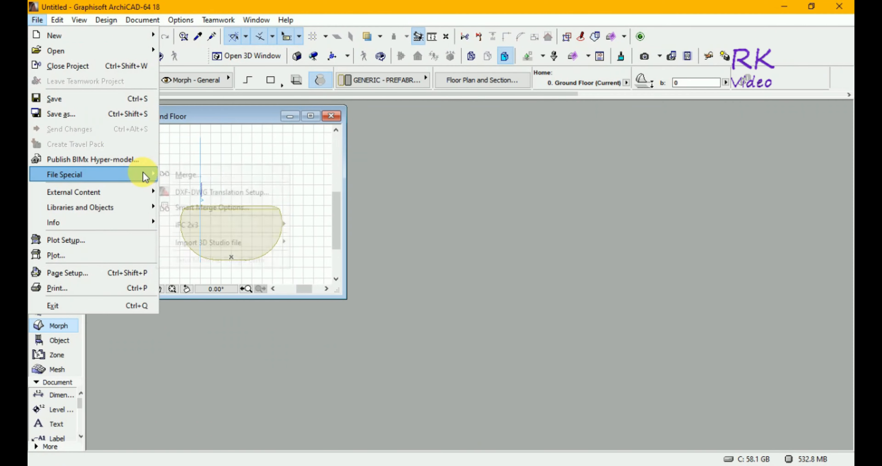
{"action": "mouse_move", "coordinate": [147, 209]}
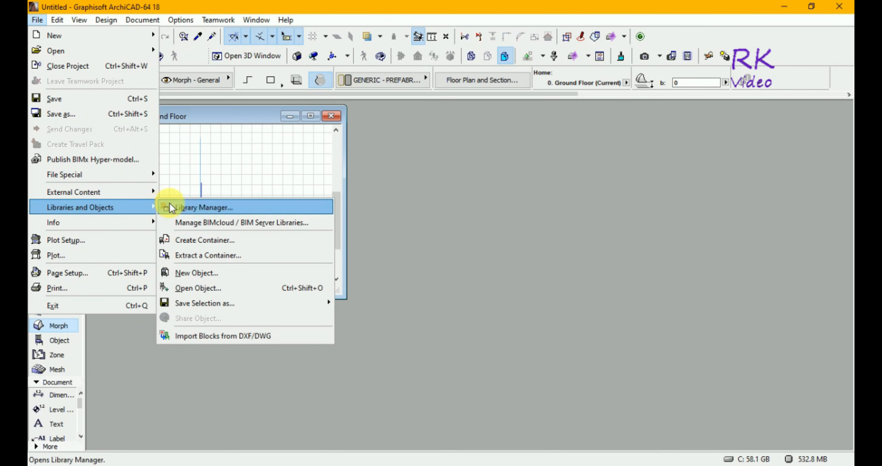
{"action": "left_click", "coordinate": [197, 274]}
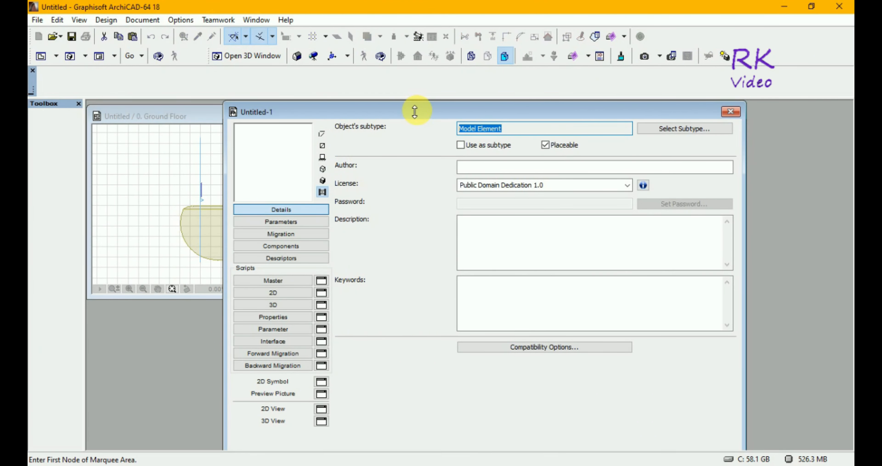
Position the library object editor beside the ground floor plan and open the object's 3D script.
{"action": "left_click_drag", "start_coordinate": [415, 110], "coordinate": [540, 114]}
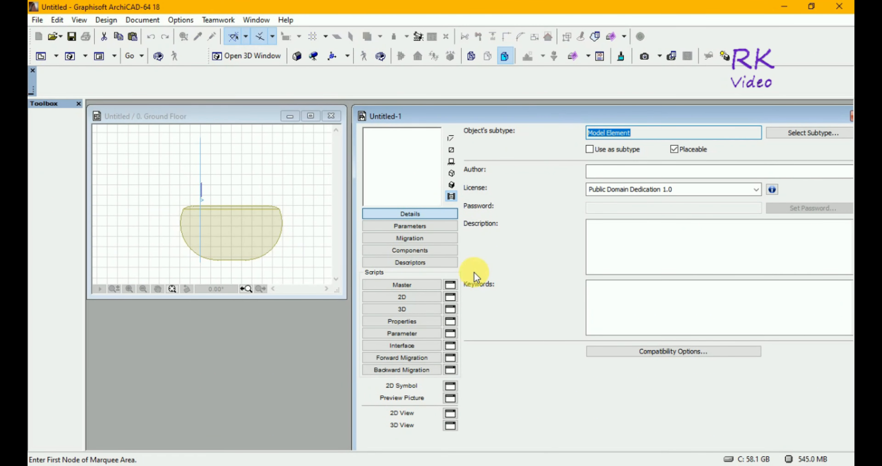
{"action": "left_click", "coordinate": [415, 308]}
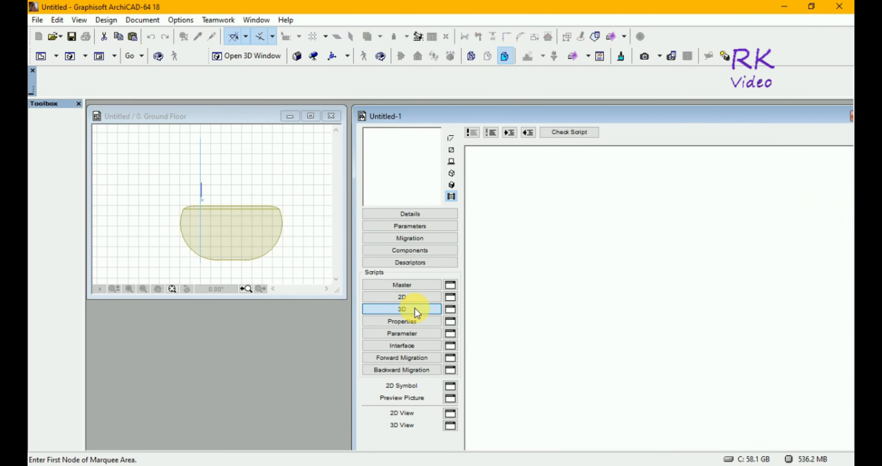
Select only the revolved morph in the ground floor plan, leaving the vertical profile element out of the selection.
{"action": "left_click", "coordinate": [240, 116]}
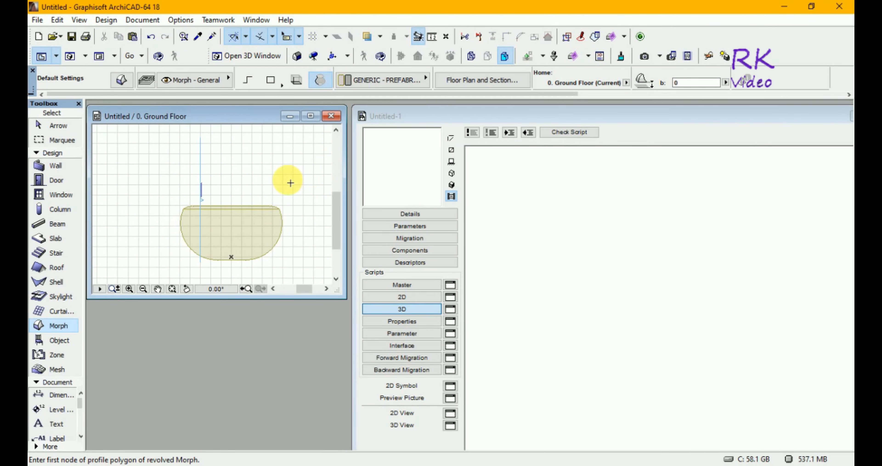
{"action": "key", "text": "Escape"}
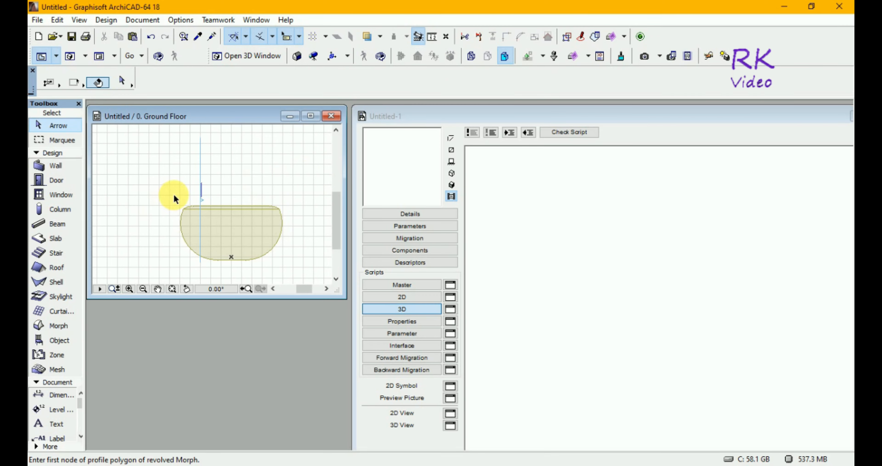
{"action": "left_click_drag", "start_coordinate": [167, 195], "coordinate": [294, 265]}
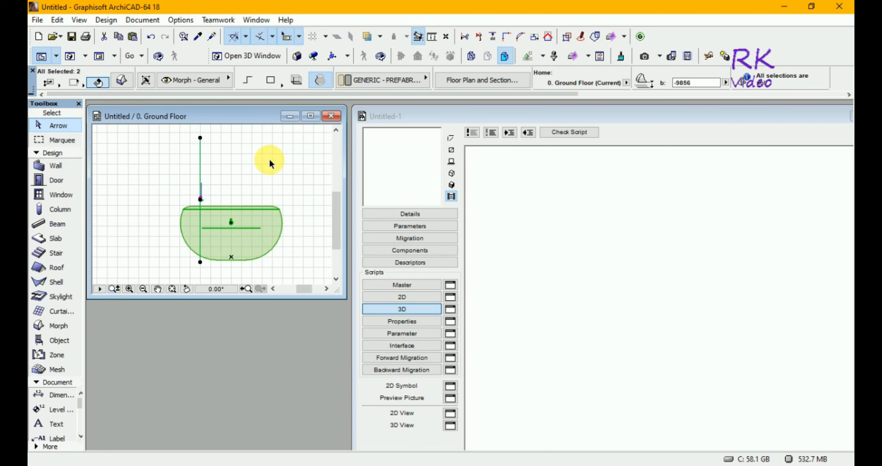
{"action": "left_click", "coordinate": [203, 161], "text": "shift"}
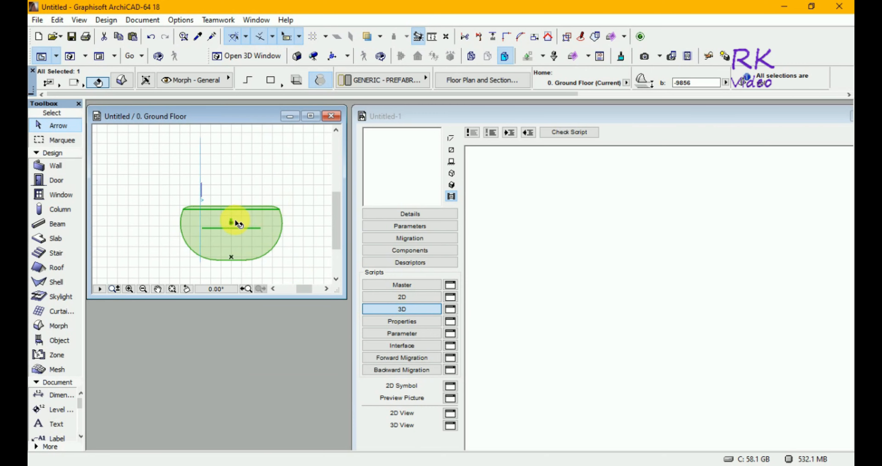
{"action": "left_click", "coordinate": [248, 226]}
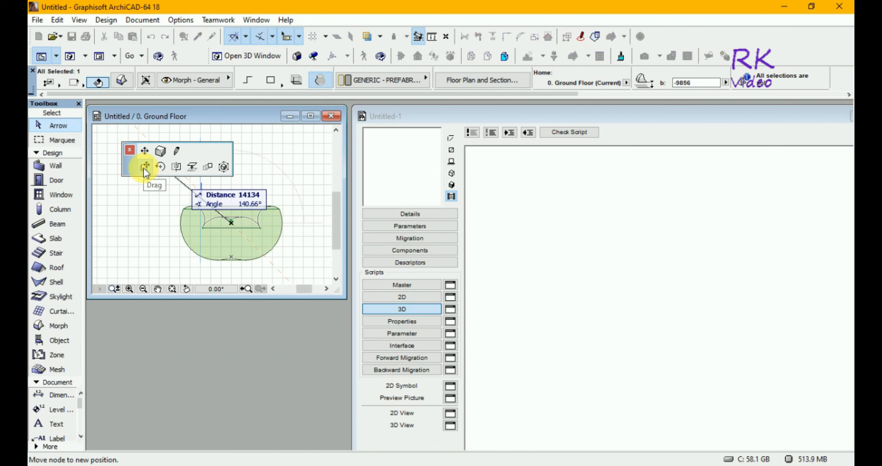
{"action": "left_click", "coordinate": [144, 167]}
{"action": "left_click", "coordinate": [144, 166]}
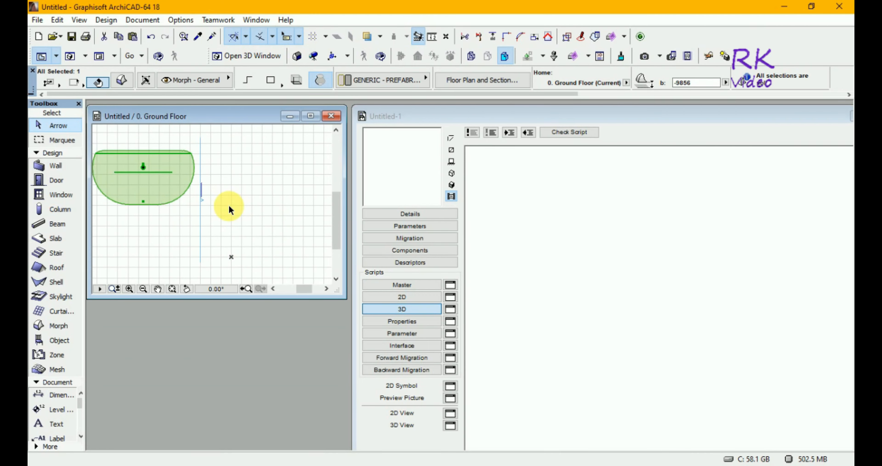
{"action": "key", "text": "ctrl+z"}
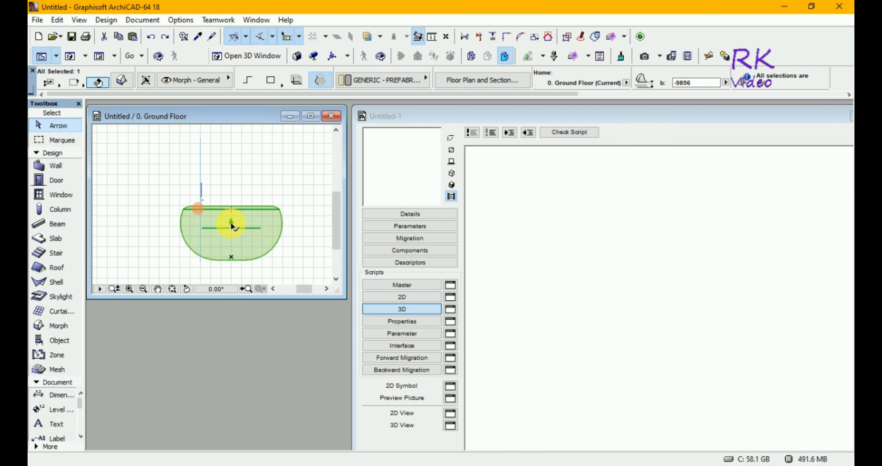
Transfer the selected morph from the floor plan into the object's 3D script and show its shaded 3D preview.
{"action": "left_click", "coordinate": [233, 224]}
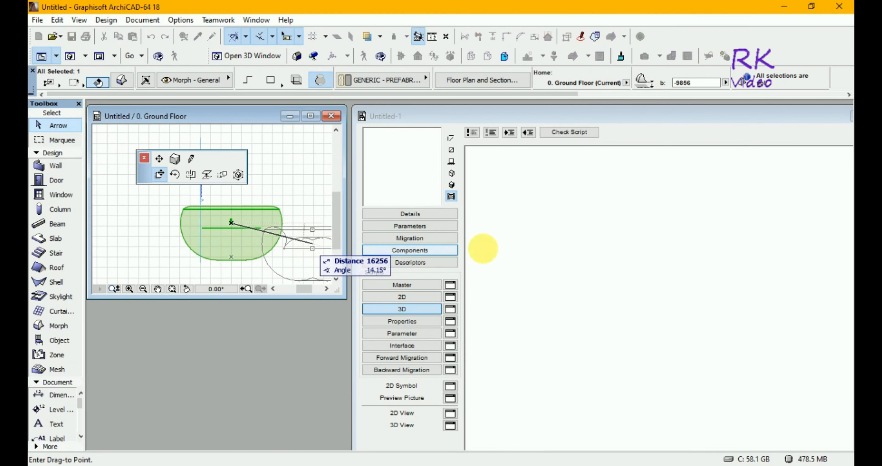
{"action": "left_click", "coordinate": [550, 272]}
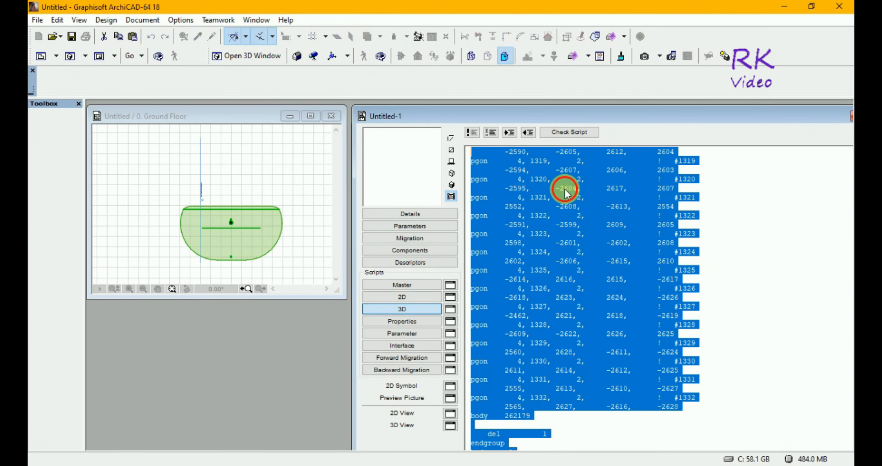
{"action": "left_click", "coordinate": [566, 189]}
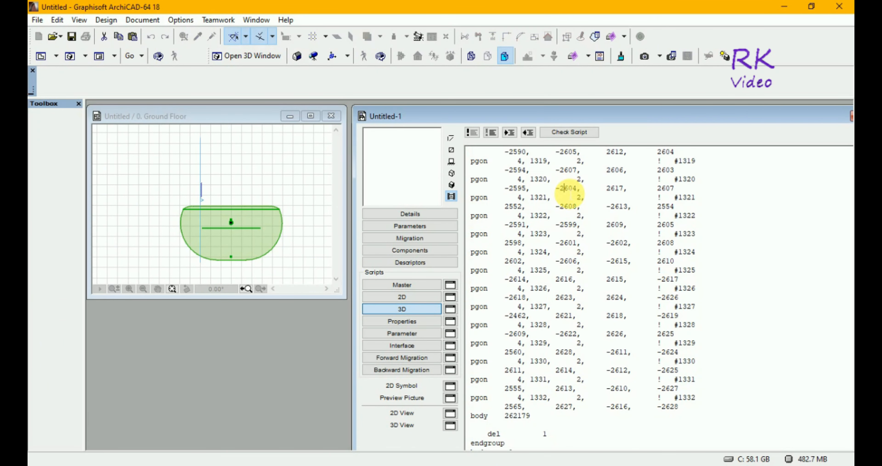
{"action": "left_click", "coordinate": [452, 185]}
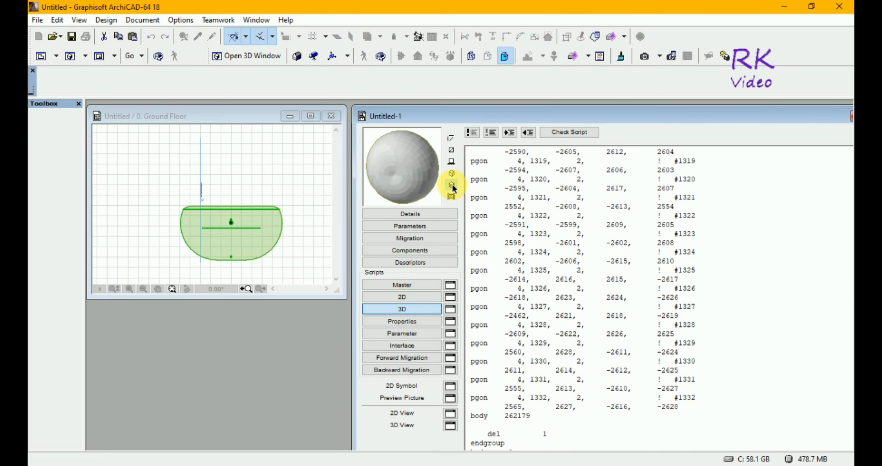